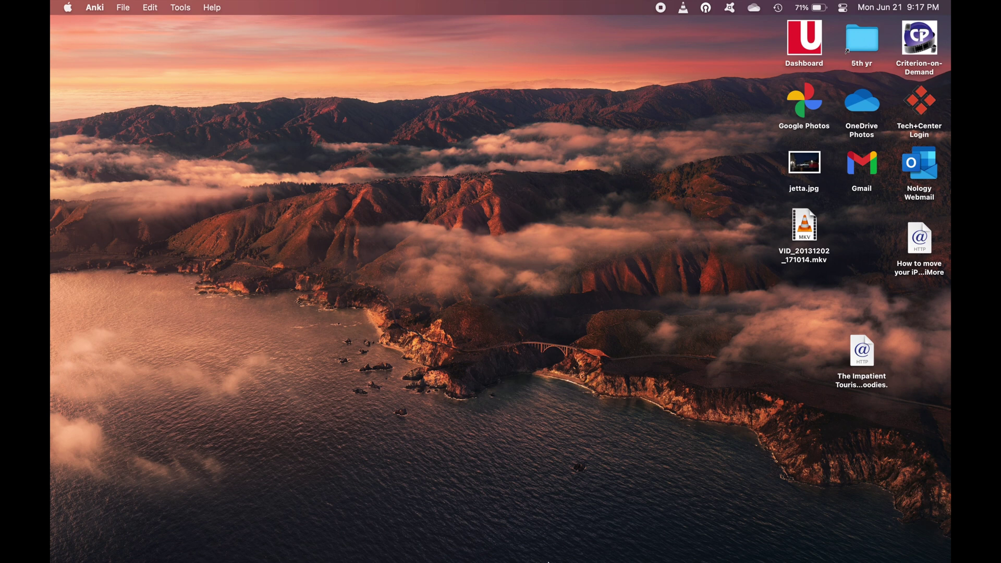
Step: Show Anki's deck list with KINE3465 expanded, briefly expanding and collapsing Lab Test 1
{"action": "left_click", "coordinate": [550, 542]}
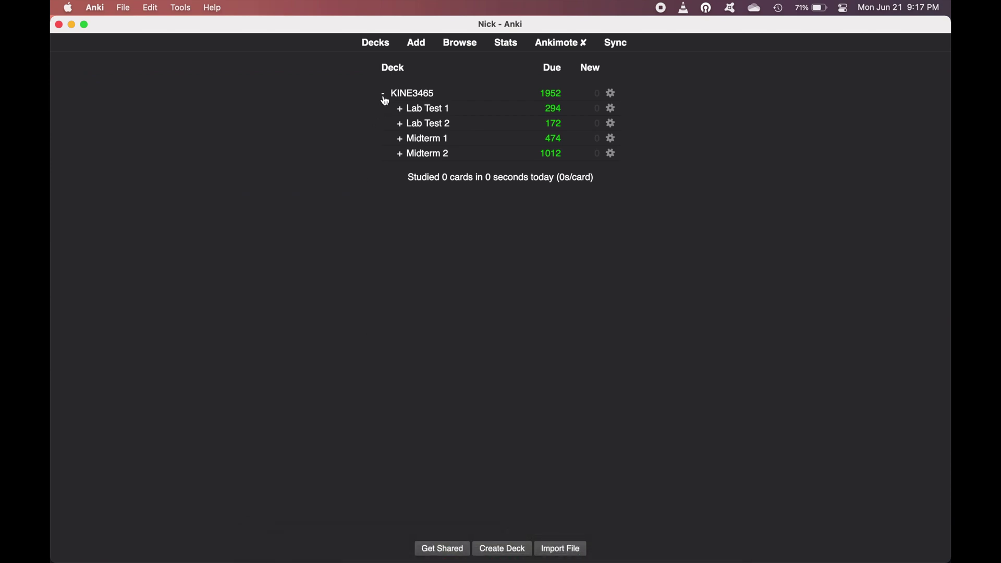
{"action": "left_click", "coordinate": [384, 92]}
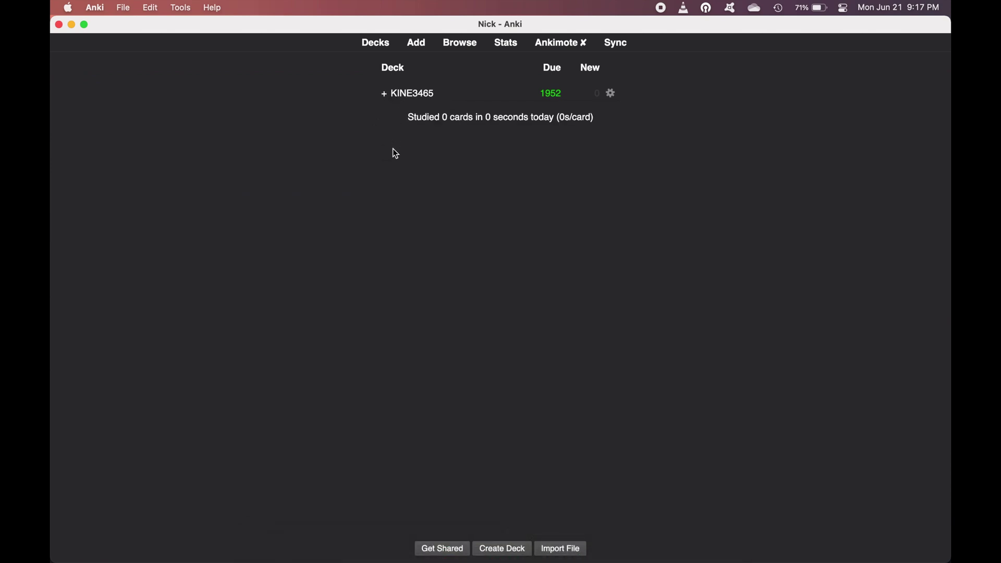
{"action": "left_click", "coordinate": [384, 95]}
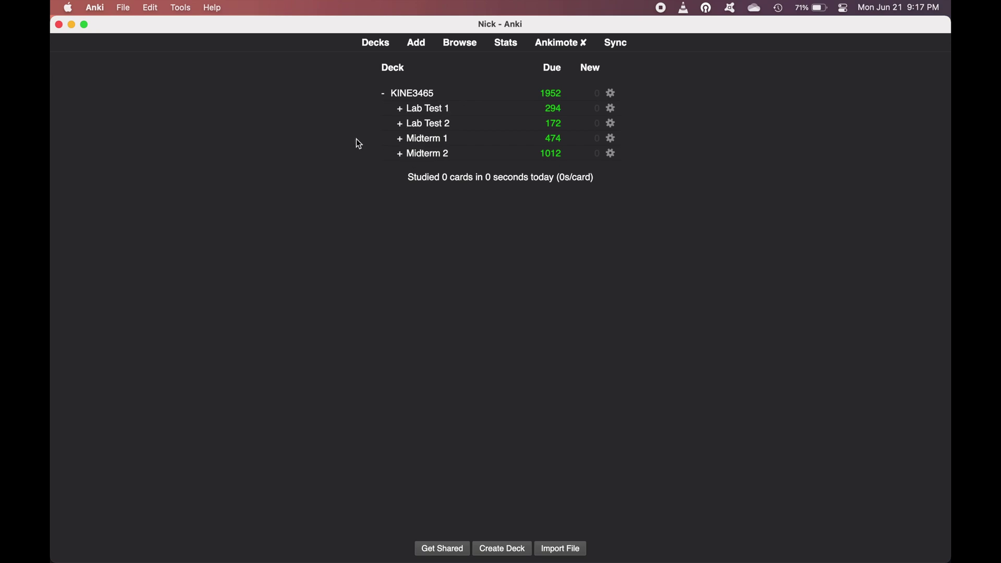
{"action": "left_click", "coordinate": [399, 109]}
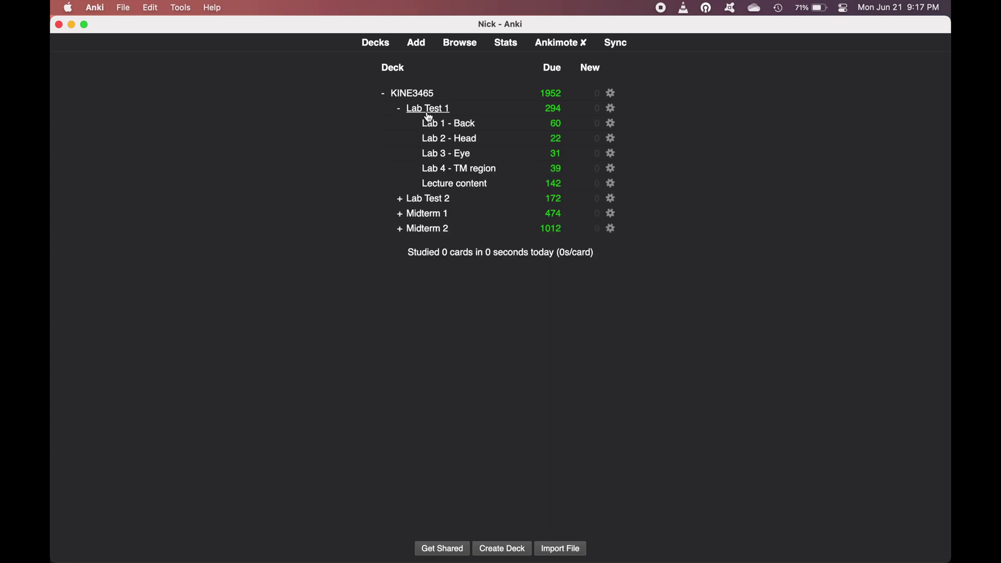
{"action": "left_click", "coordinate": [400, 109]}
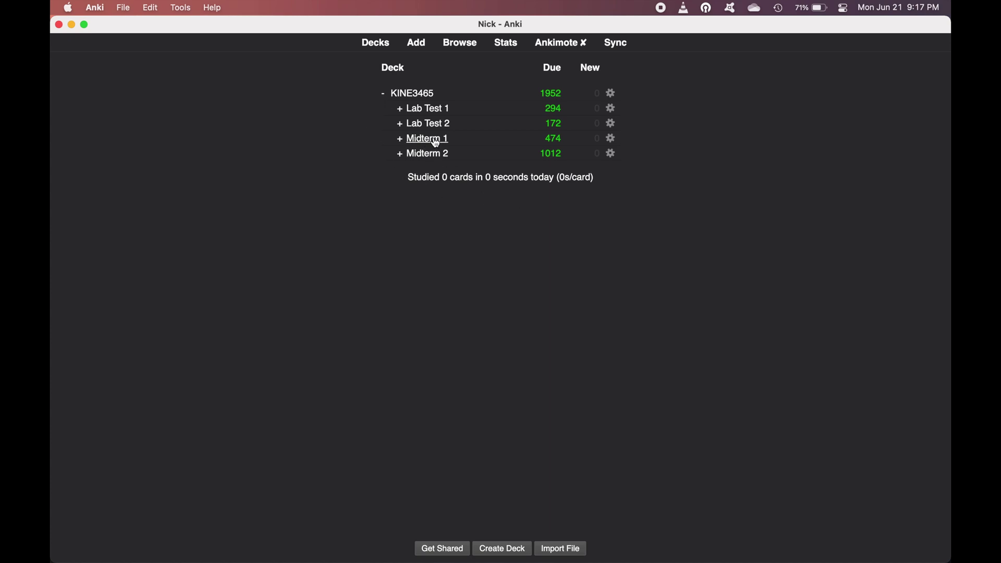
Step: Start exporting the Midterm 1 subdeck from its gear menu
{"action": "left_click", "coordinate": [611, 139]}
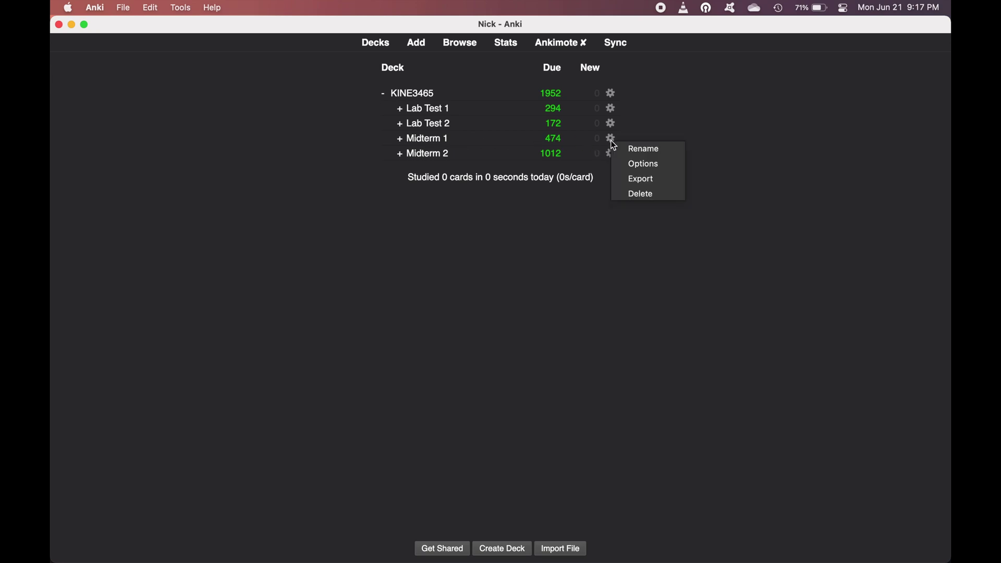
{"action": "left_click", "coordinate": [631, 177]}
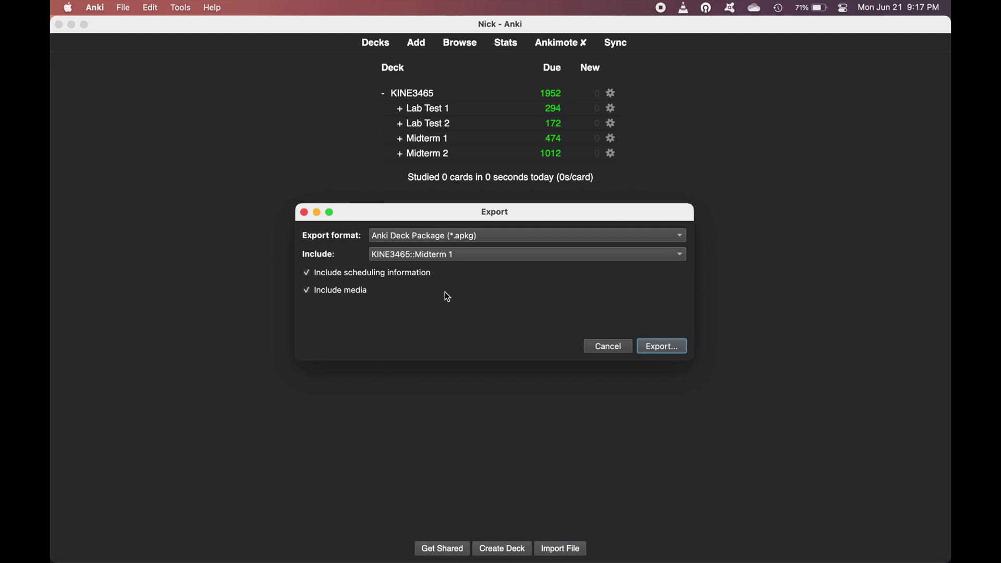
Step: Save KINE3465__Midterm 1.apkg to the Desktop, then minimize Anki
{"action": "left_click", "coordinate": [658, 348]}
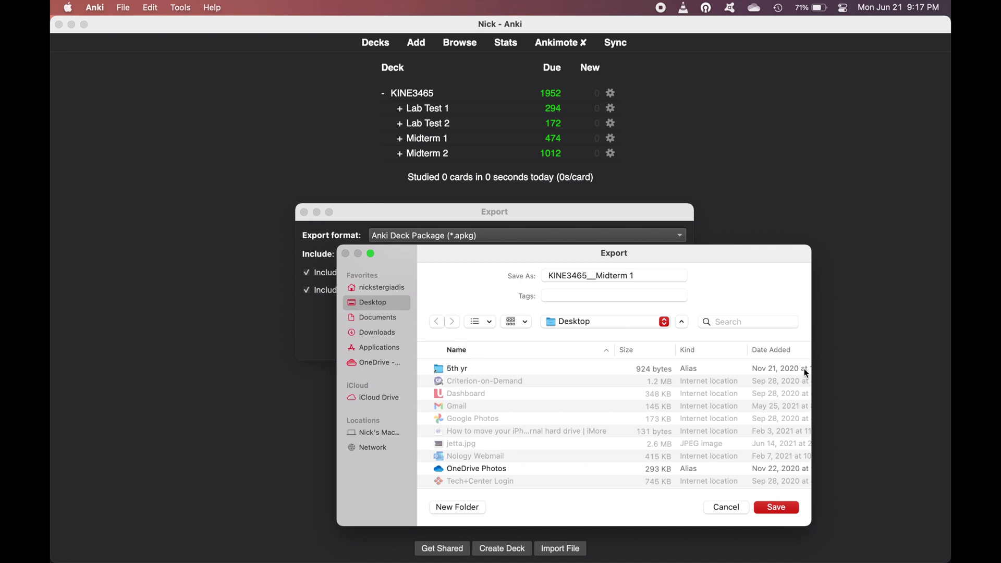
{"action": "left_click", "coordinate": [784, 506]}
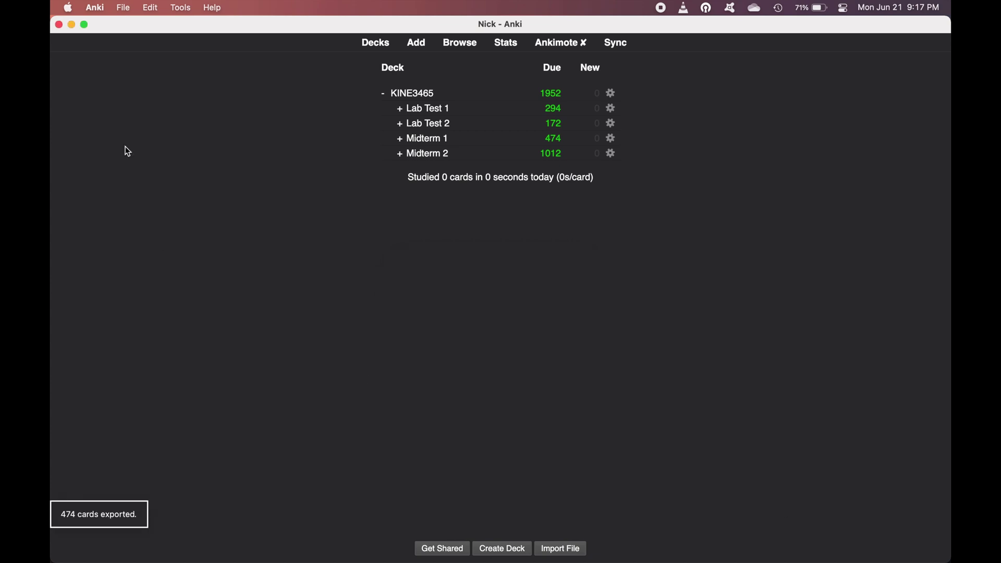
{"action": "left_click", "coordinate": [70, 24]}
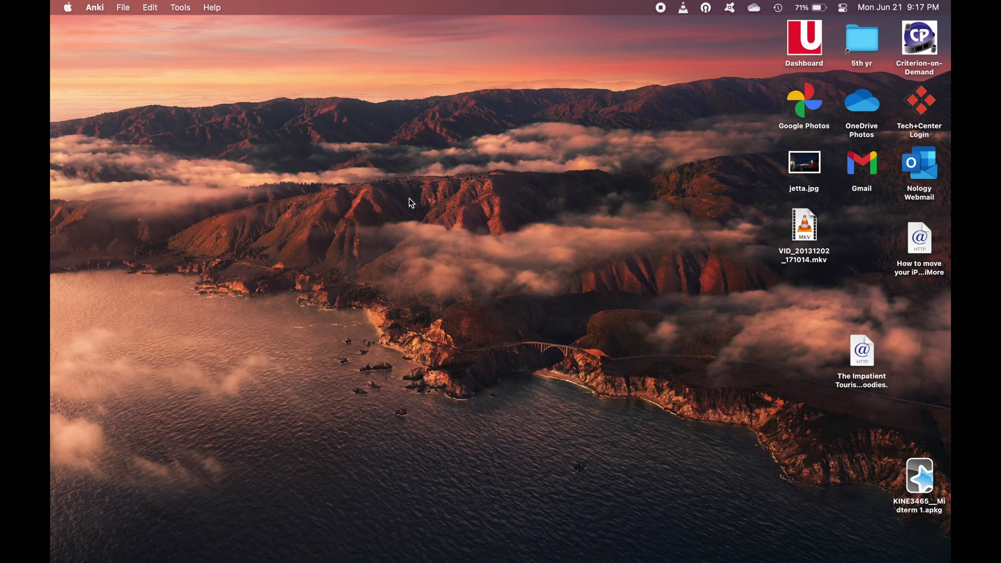
Step: Drag KINE3465__Midterm 1.apkg to the centre of the desktop
{"action": "left_click", "coordinate": [921, 477]}
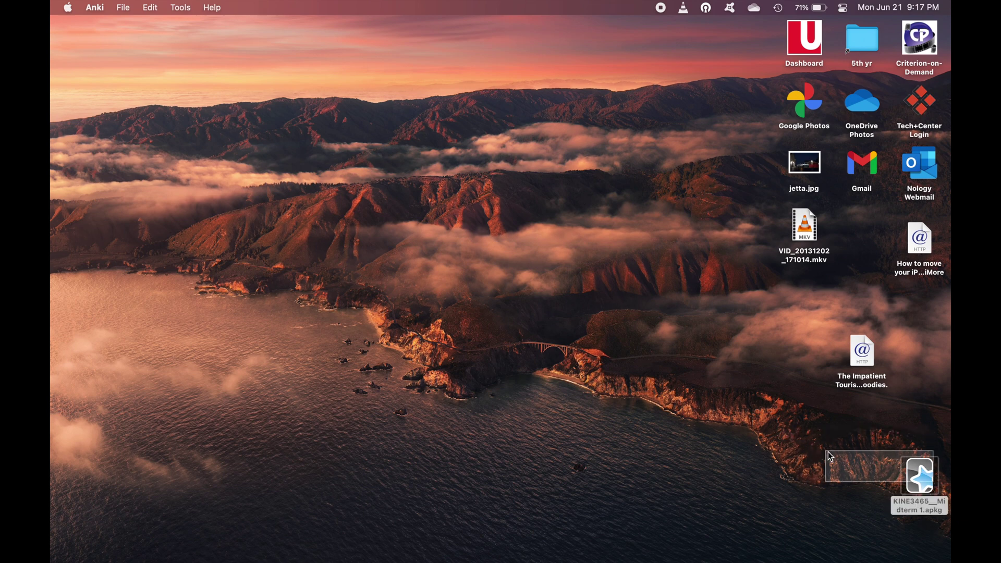
{"action": "left_click_drag", "start_coordinate": [920, 479], "coordinate": [575, 293]}
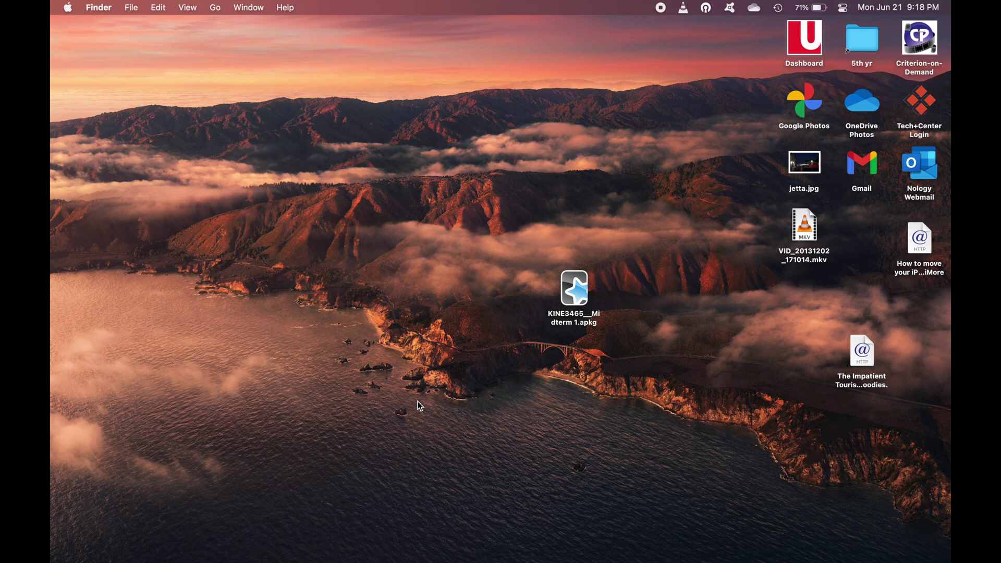
{"action": "mouse_move", "coordinate": [376, 560]}
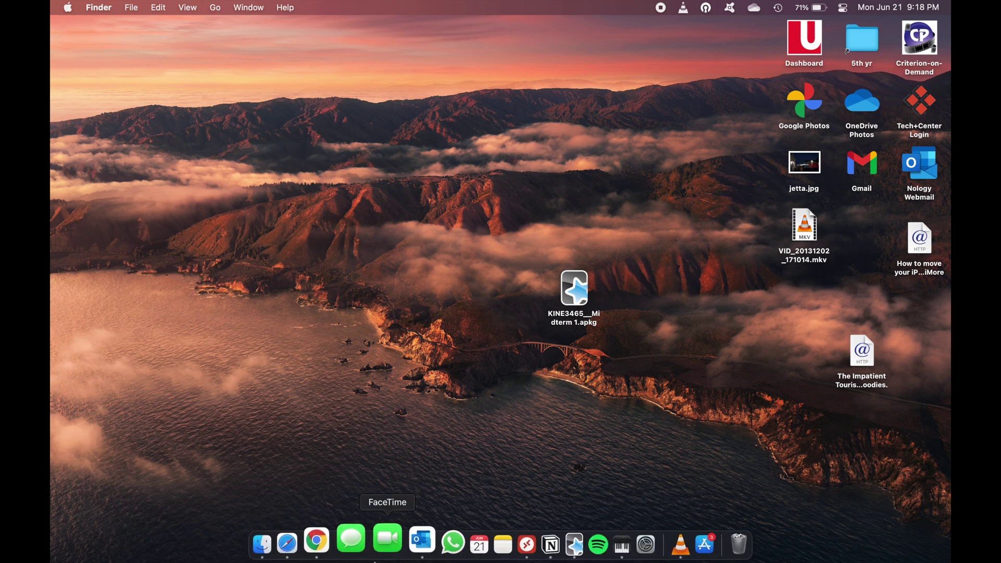
Step: Launch Chrome and go to collaborativecards.ca
{"action": "left_click", "coordinate": [318, 542]}
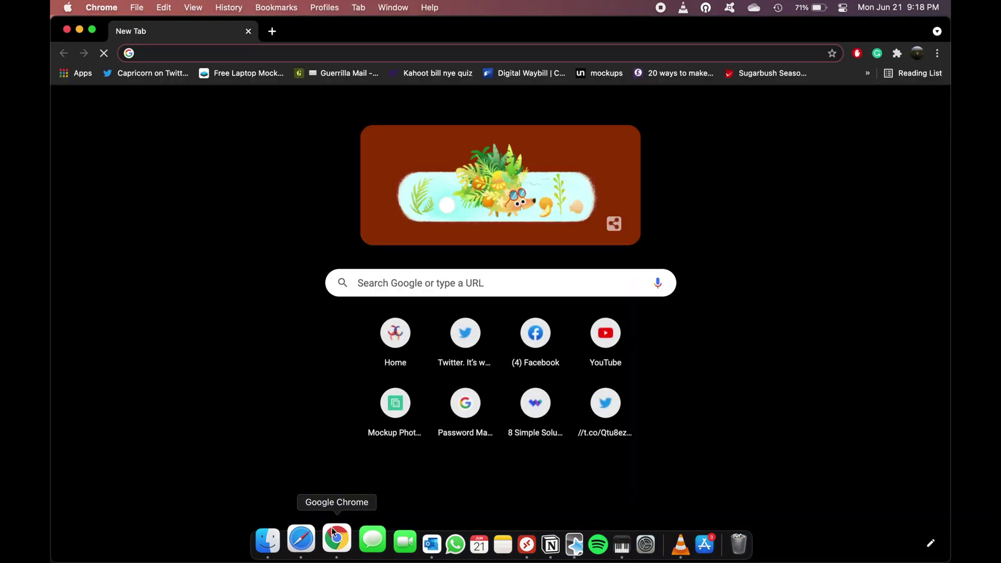
{"action": "type", "text": "colla"}
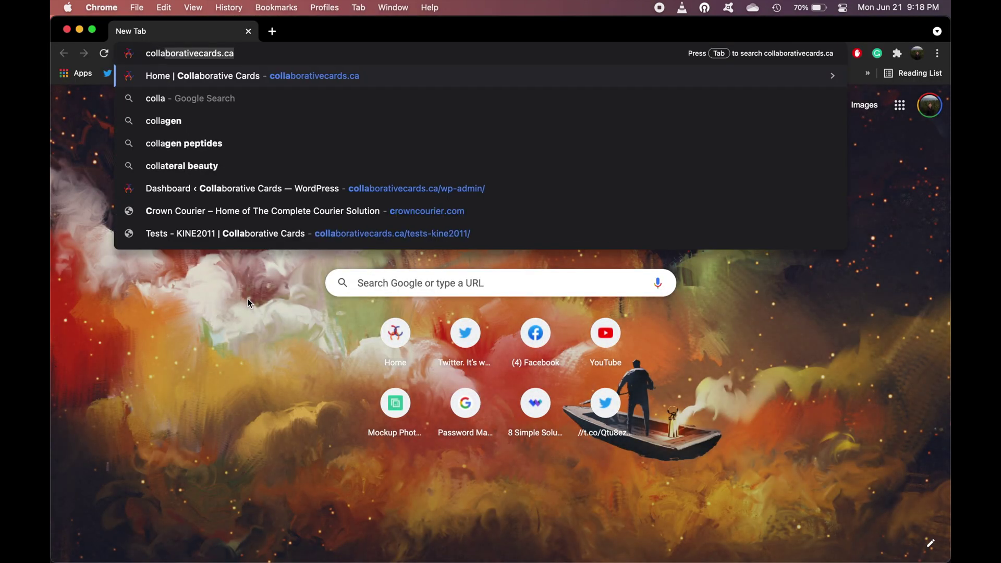
{"action": "type", "text": "borativecards."}
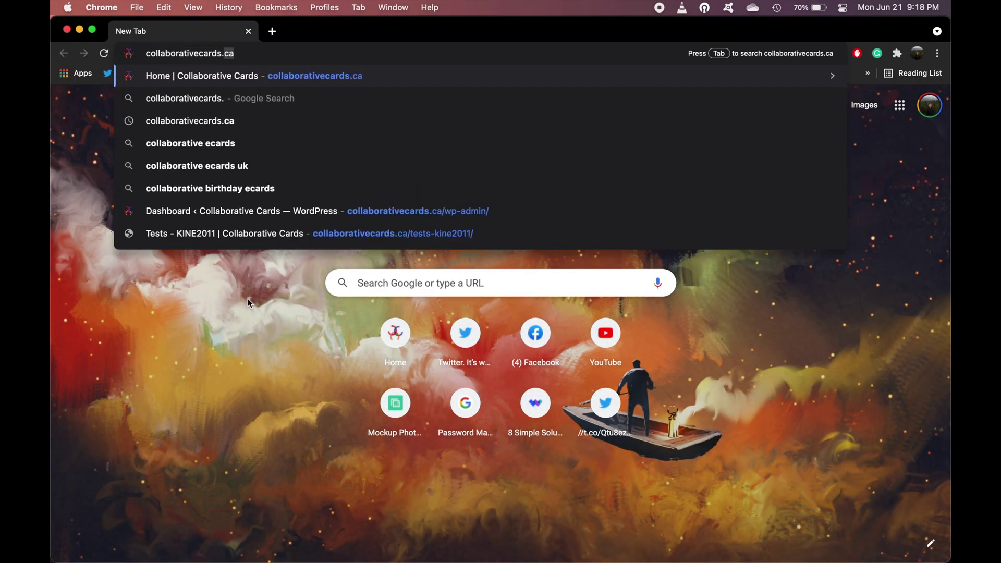
{"action": "key", "text": "Return"}
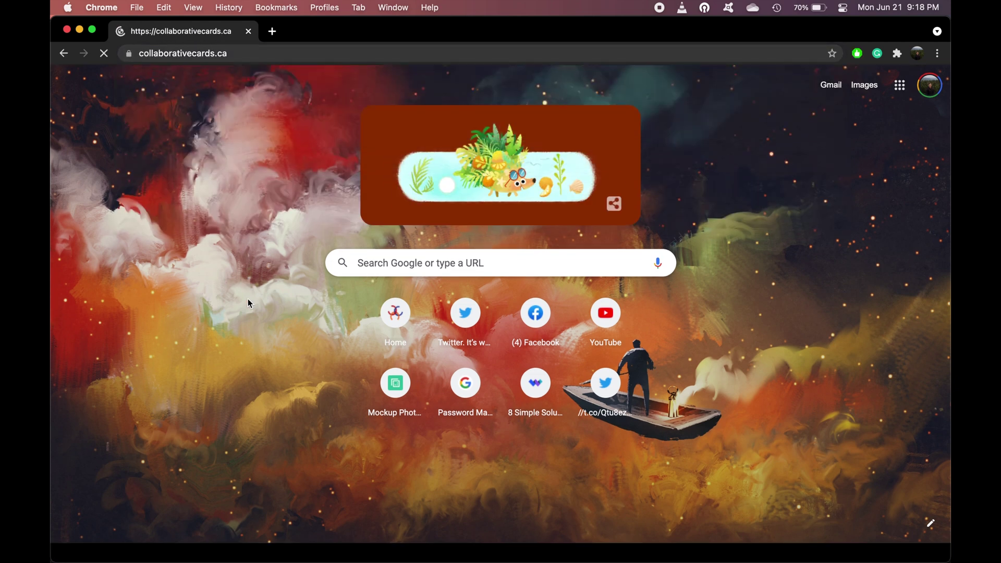
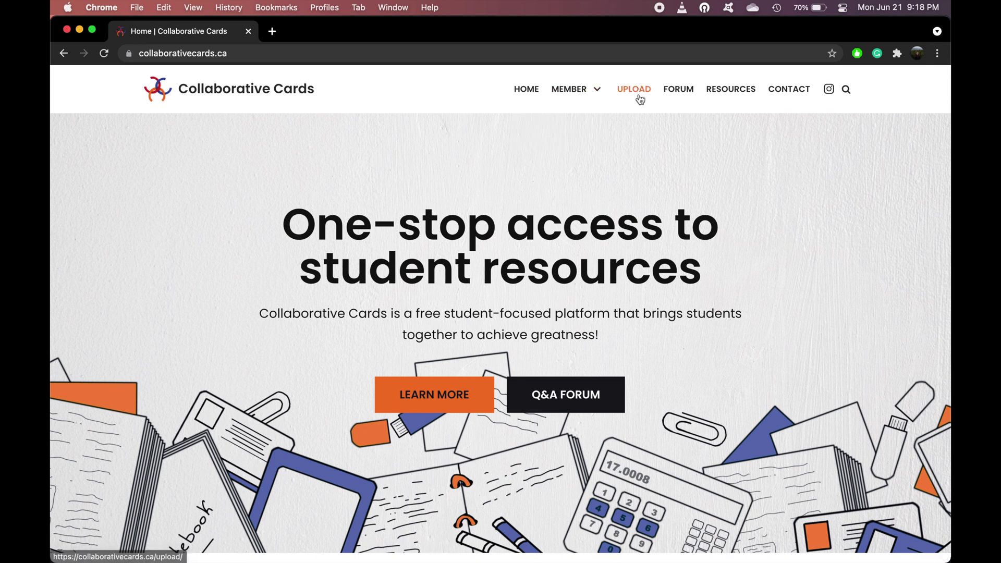
{"action": "scroll", "coordinate": [562, 321], "scroll_direction": "down", "scroll_amount": 5}
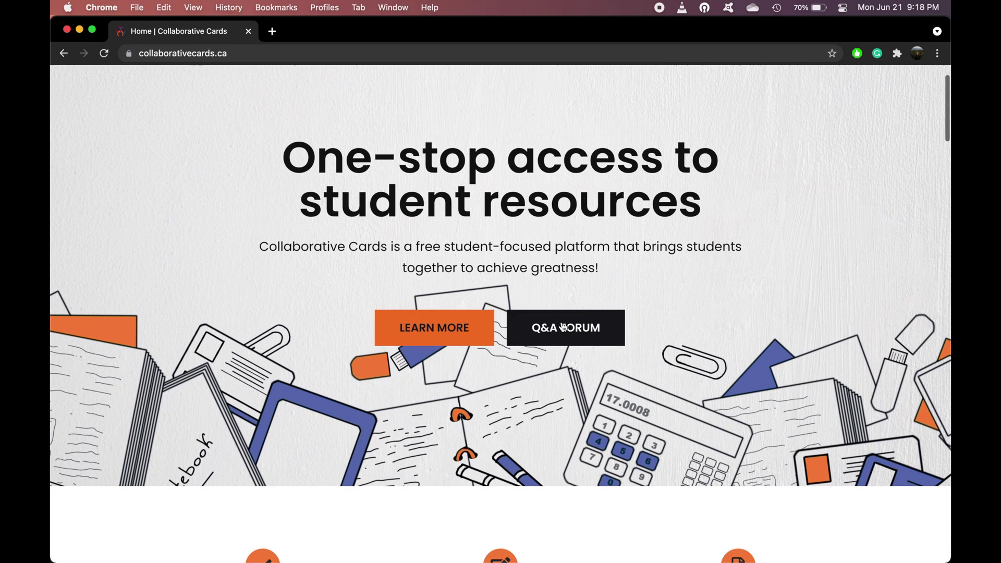
{"action": "scroll", "coordinate": [562, 322], "scroll_direction": "down", "scroll_amount": 5}
{"action": "scroll", "coordinate": [562, 322], "scroll_direction": "down", "scroll_amount": 5}
{"action": "scroll", "coordinate": [562, 321], "scroll_direction": "down", "scroll_amount": 5}
{"action": "scroll", "coordinate": [562, 322], "scroll_direction": "down", "scroll_amount": 5}
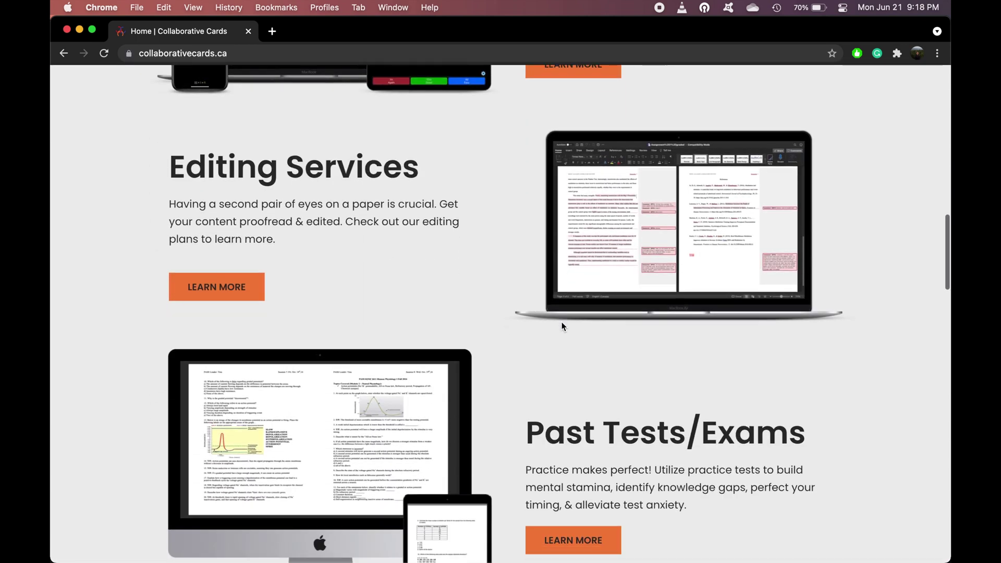
{"action": "scroll", "coordinate": [562, 322], "scroll_direction": "down", "scroll_amount": 3}
{"action": "scroll", "coordinate": [563, 322], "scroll_direction": "down", "scroll_amount": 2}
{"action": "scroll", "coordinate": [562, 322], "scroll_direction": "down", "scroll_amount": 5}
{"action": "scroll", "coordinate": [562, 321], "scroll_direction": "down", "scroll_amount": 2}
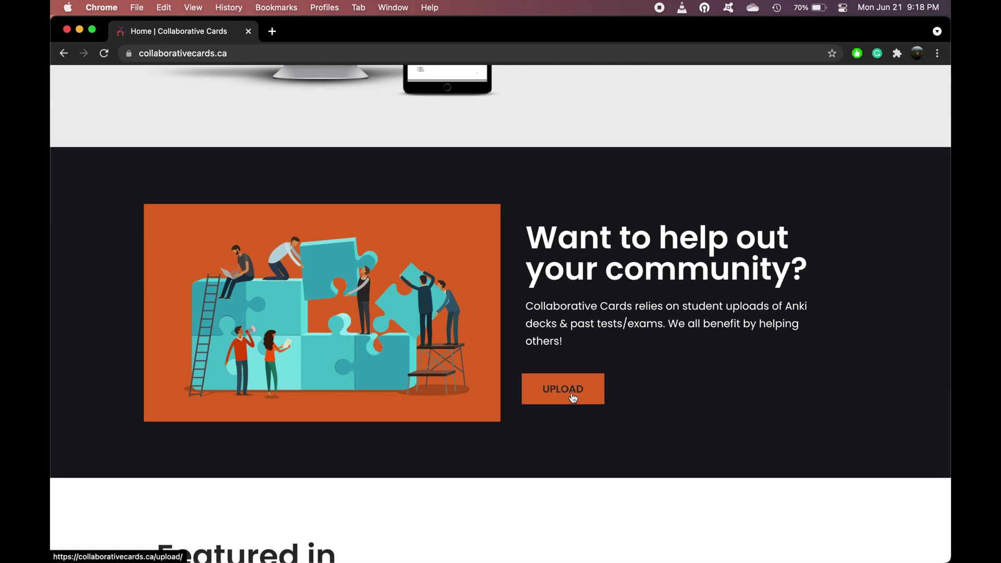
Step: Open the upload form from the 'Want to help out your community?' UPLOAD button
{"action": "left_click", "coordinate": [572, 397]}
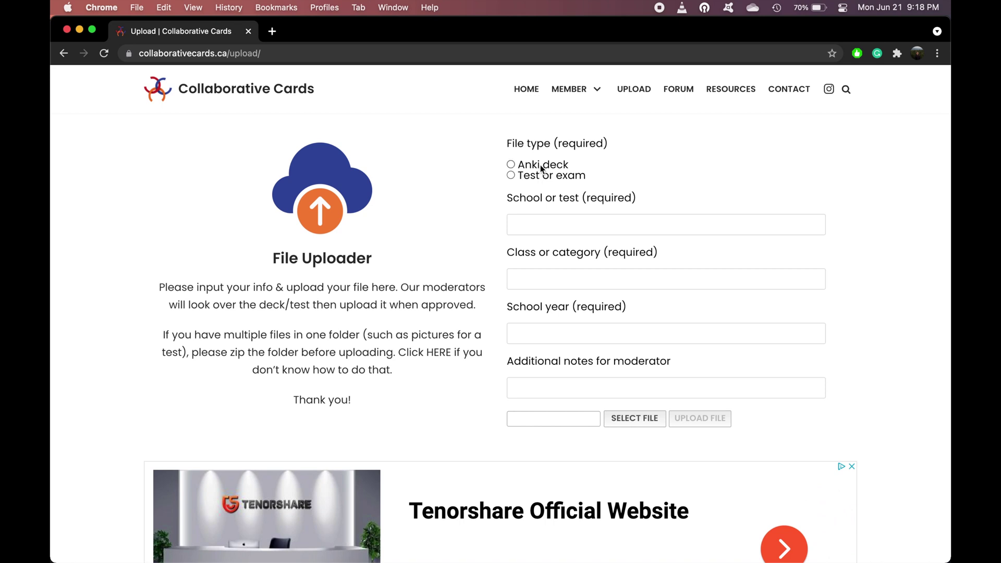
Step: Pick York University as the school and KINE3465 as the class from the suggestions
{"action": "left_click", "coordinate": [542, 232]}
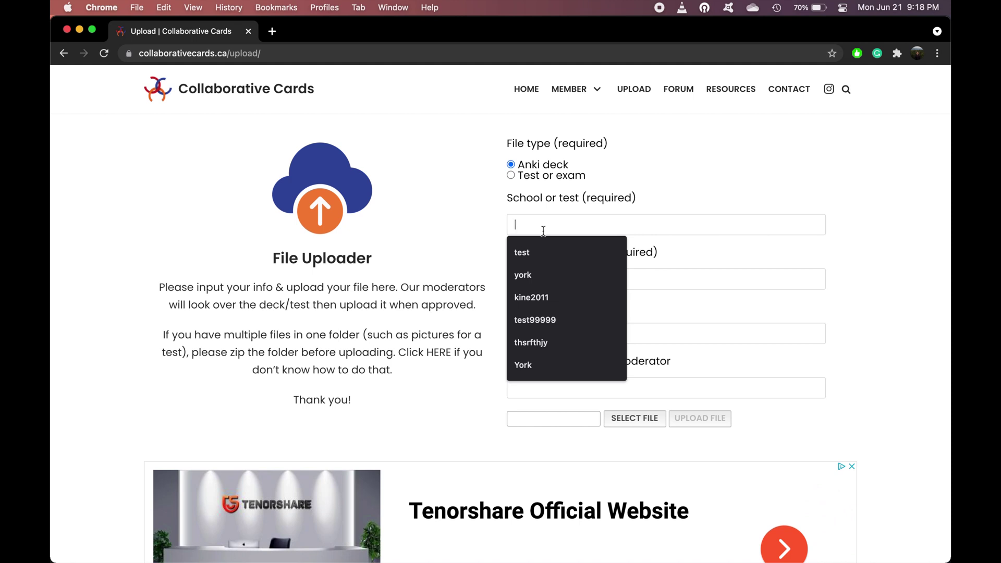
{"action": "type", "text": "York University"}
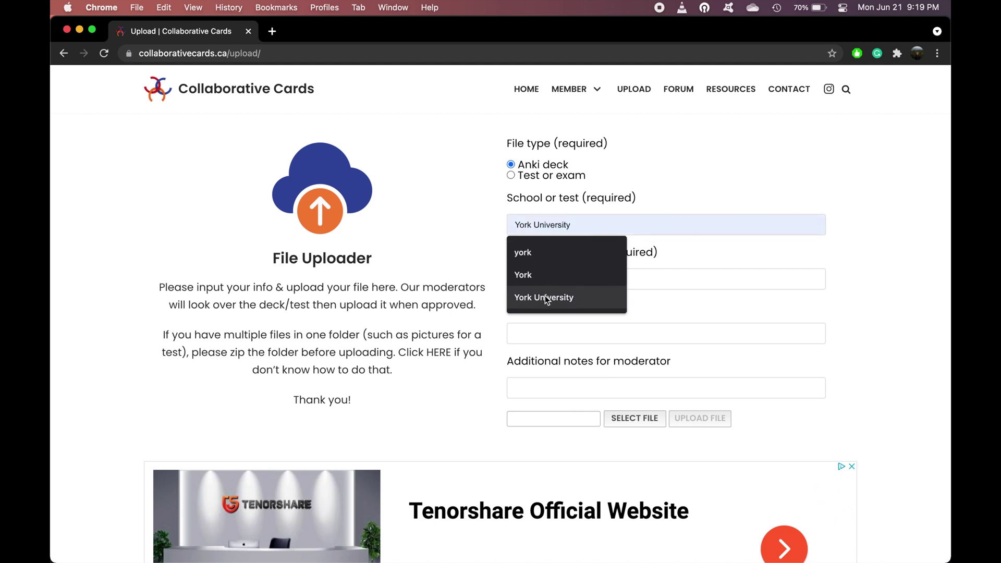
{"action": "left_click", "coordinate": [544, 297]}
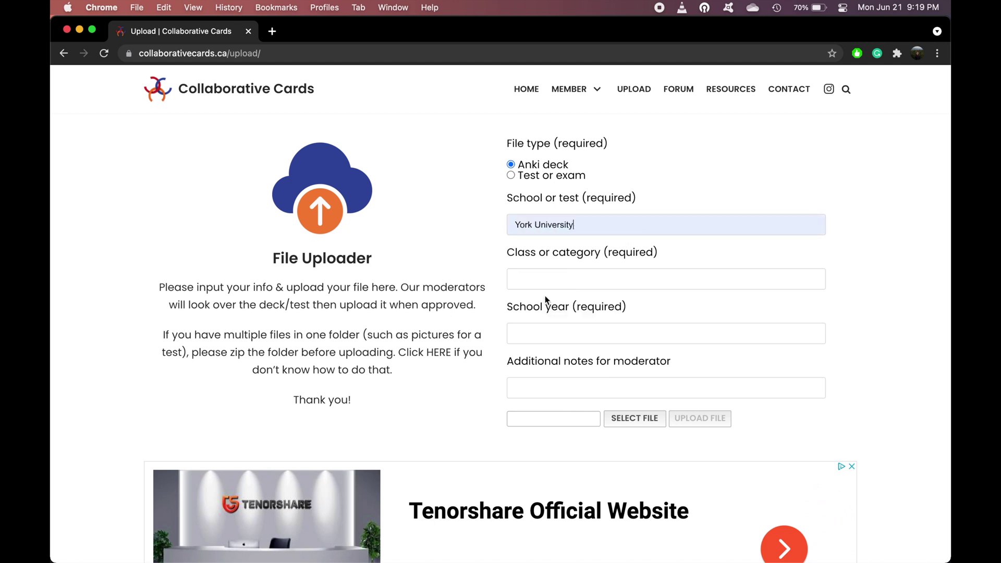
{"action": "left_click", "coordinate": [570, 281]}
{"action": "type", "text": "KINE"}
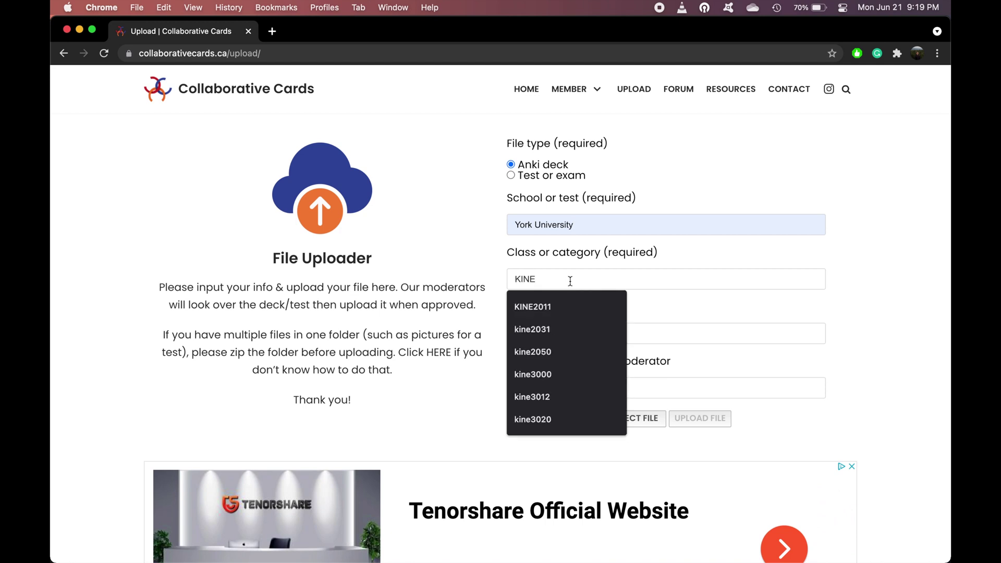
{"action": "type", "text": "34"}
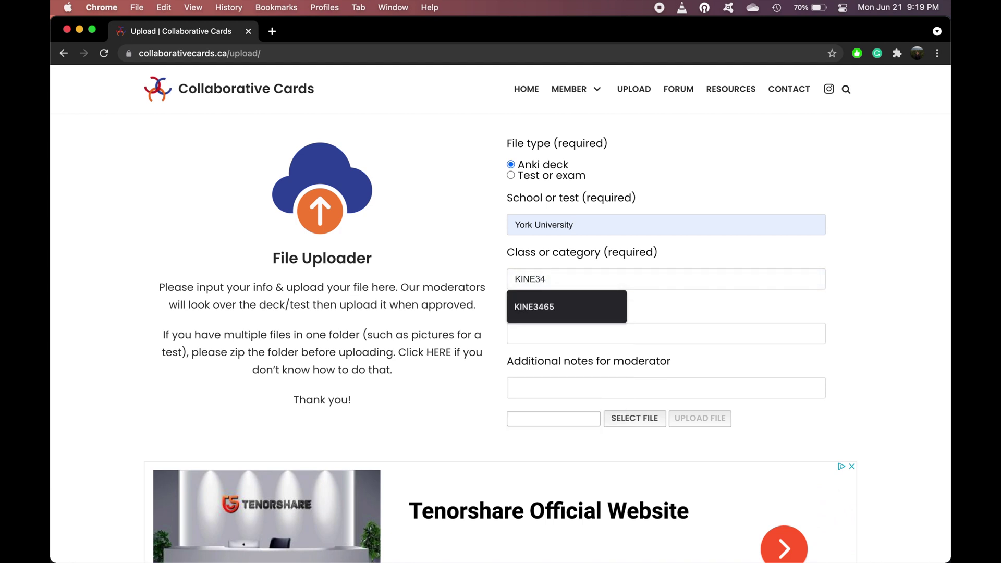
{"action": "left_click", "coordinate": [568, 307]}
Step: Enter school year FALL/WINTER 2020-21 and the moderator note 'youtube video'
{"action": "left_click", "coordinate": [569, 335]}
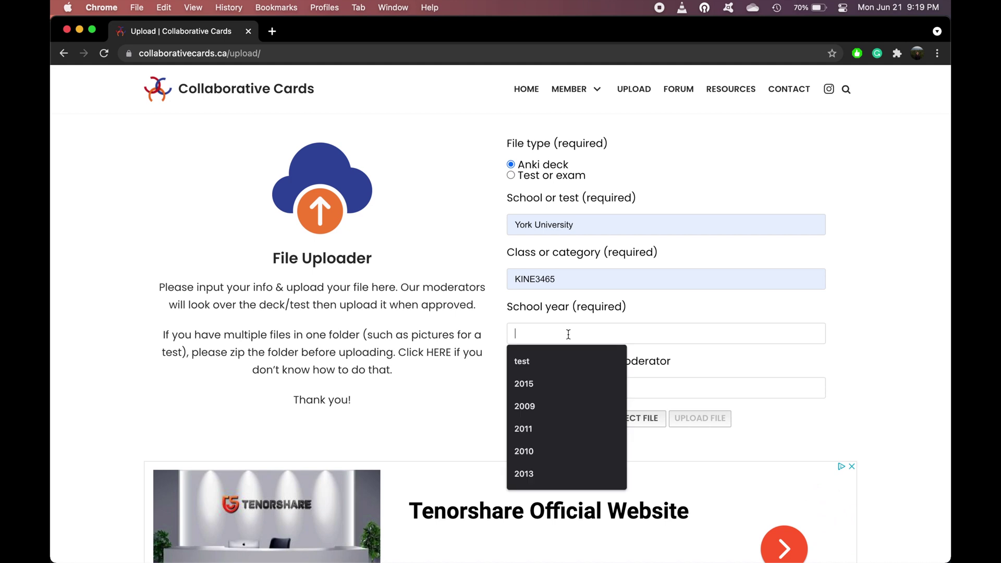
{"action": "type", "text": "FALL/"}
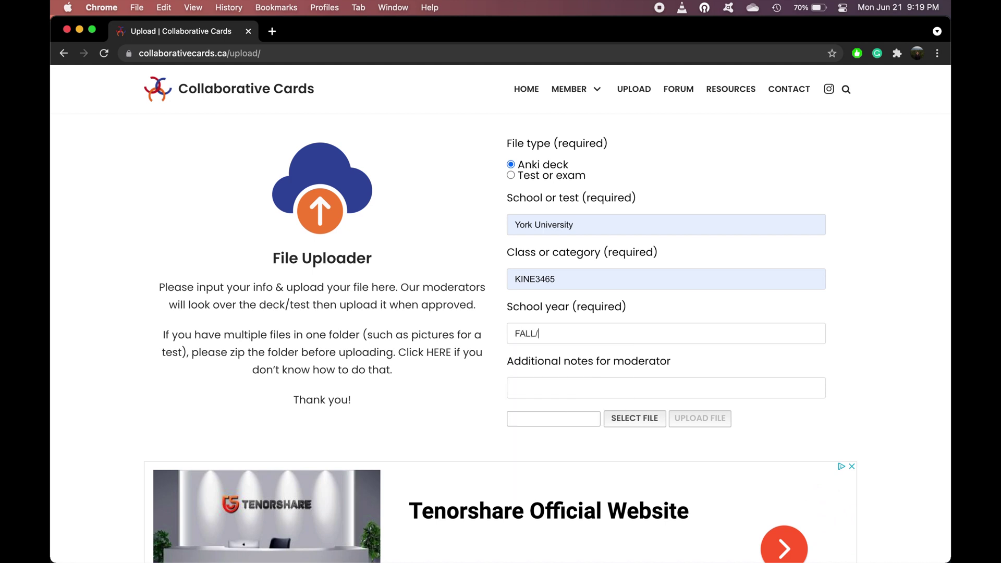
{"action": "type", "text": "WINTER 2020"}
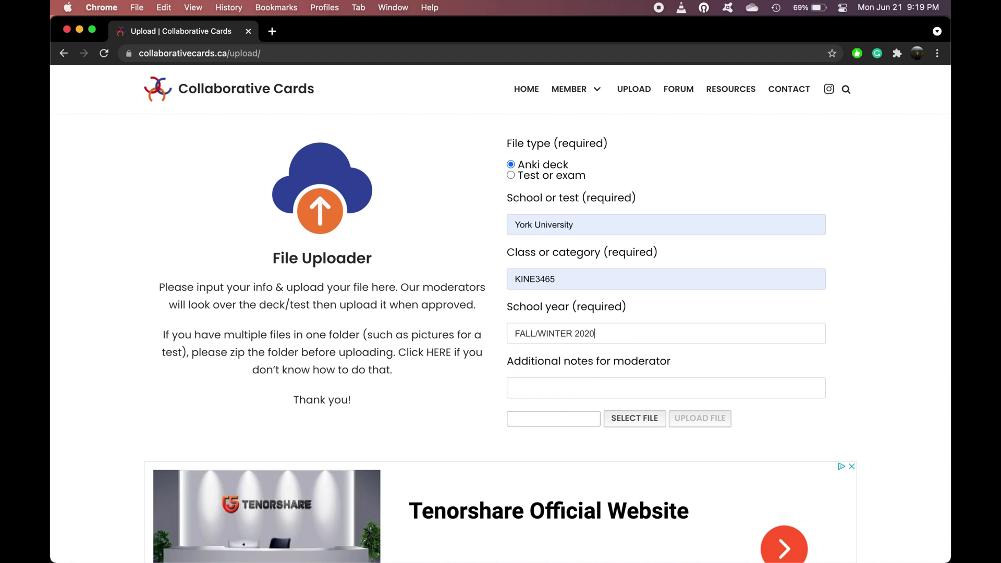
{"action": "type", "text": "-21"}
{"action": "left_click", "coordinate": [554, 383]}
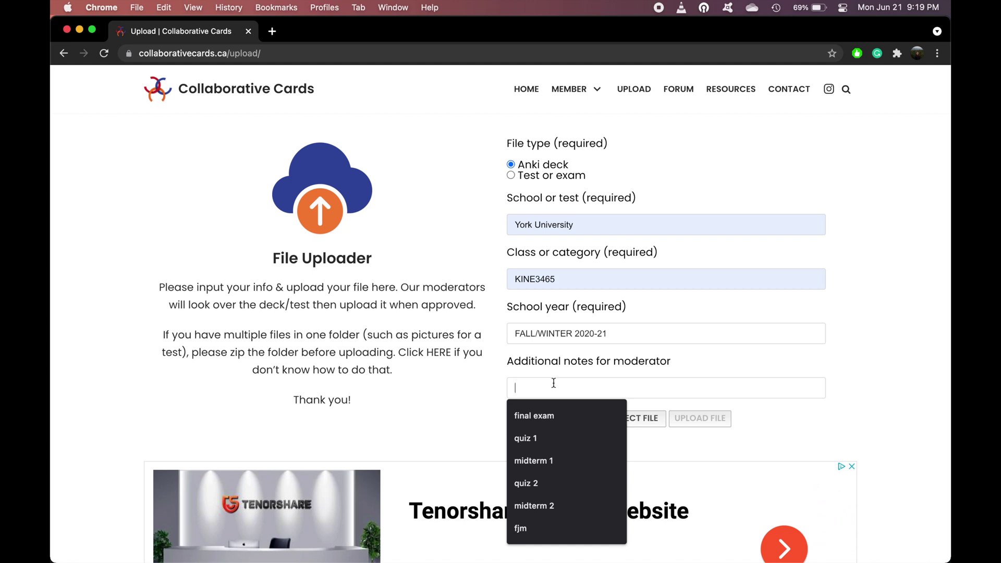
{"action": "type", "text": "youtube video"}
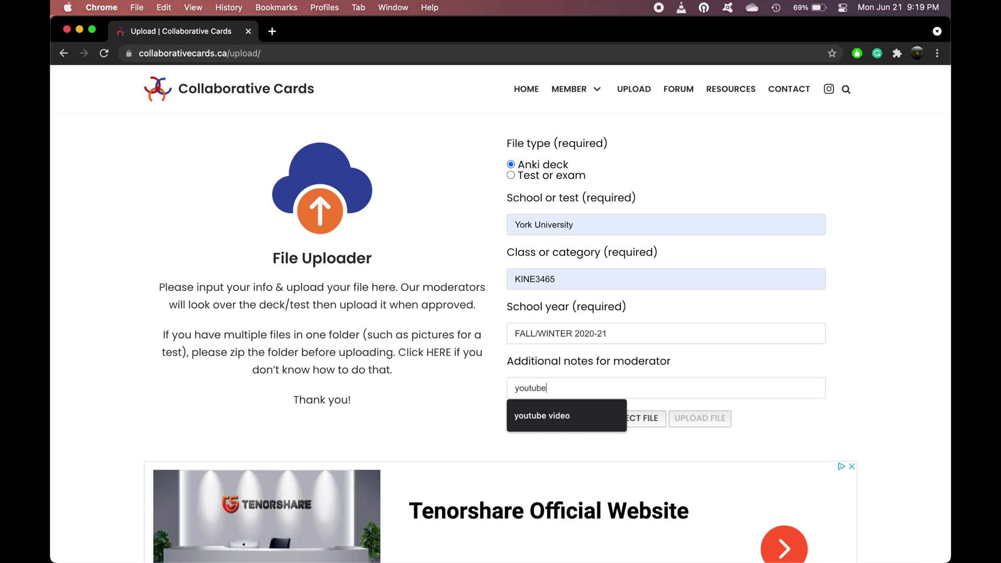
{"action": "left_click", "coordinate": [580, 415]}
{"action": "left_click", "coordinate": [636, 418]}
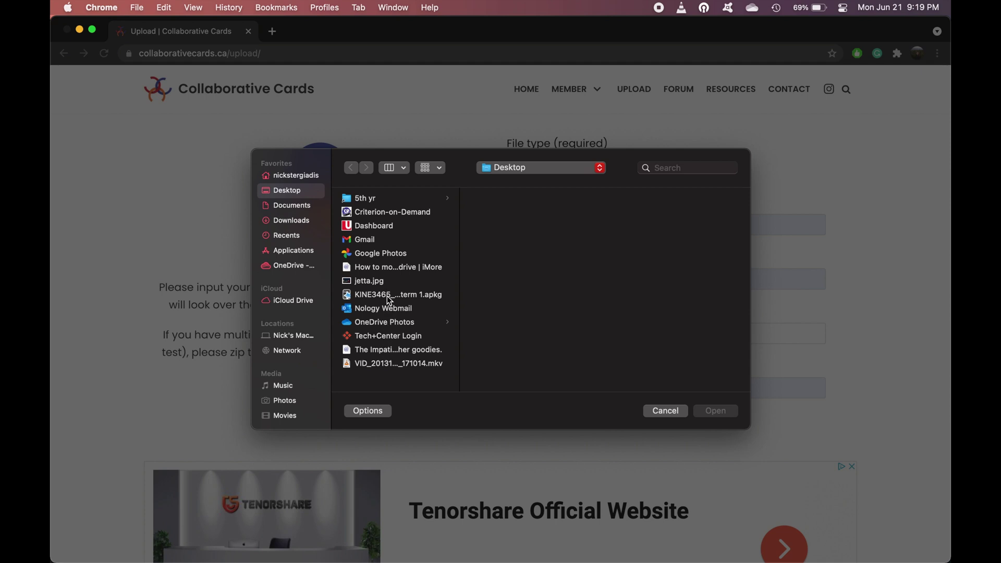
Step: Attach the KINE3465 Midterm 1 .apkg deck from the Desktop and submit the upload
{"action": "double_click", "coordinate": [387, 295]}
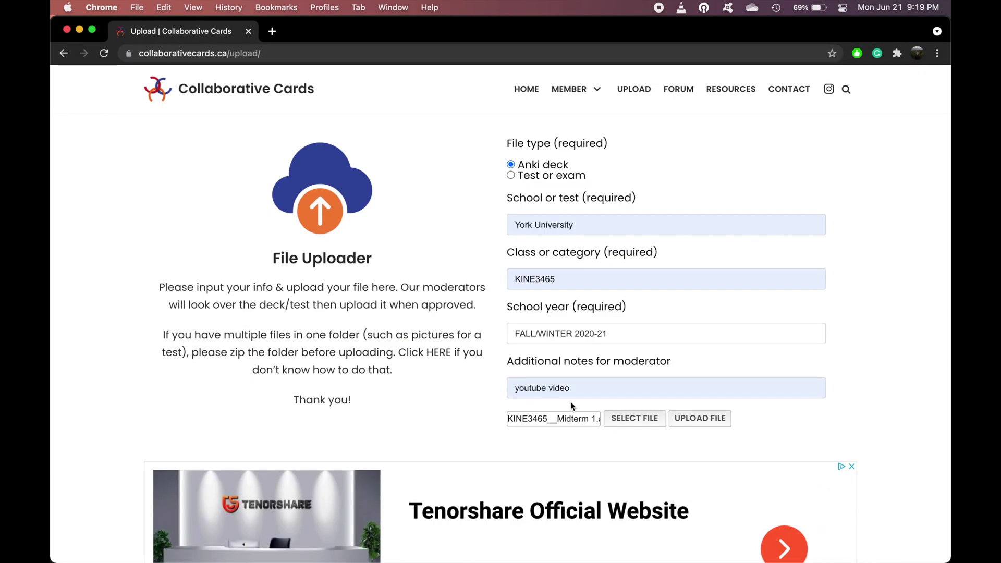
{"action": "left_click", "coordinate": [698, 418]}
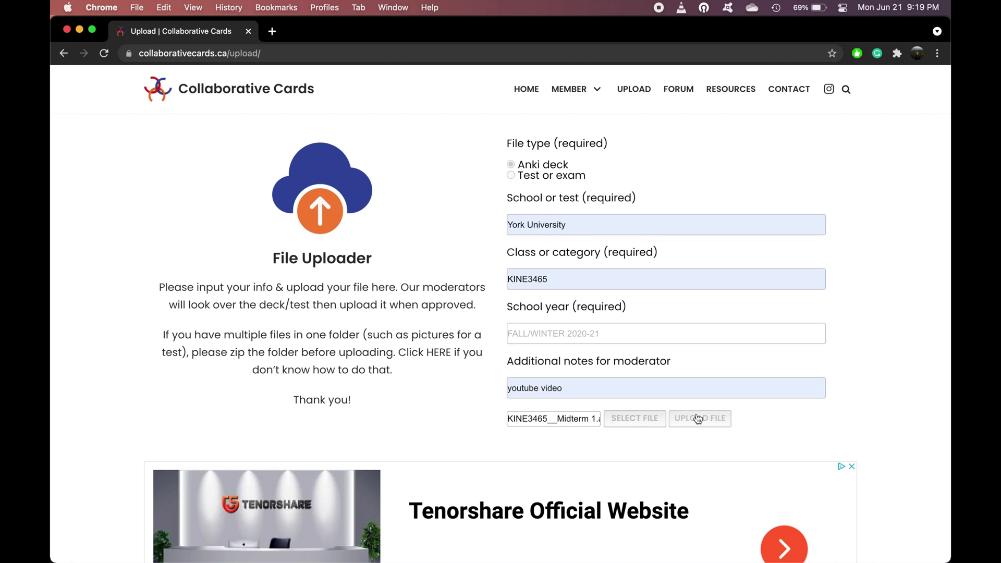